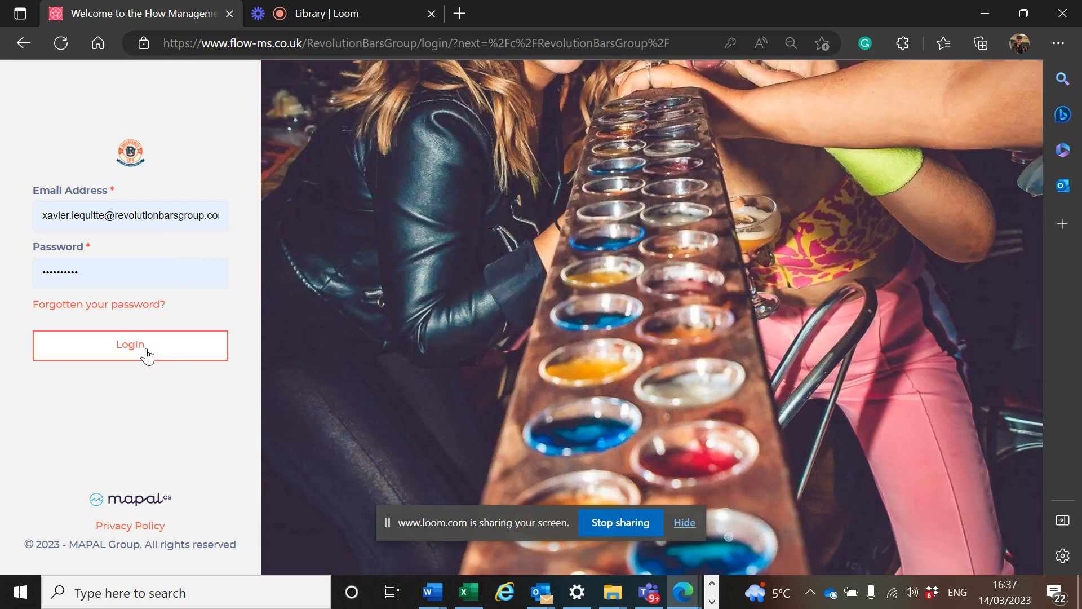
Step: Log in and open the Assign Learning page under Learning & Development
{"action": "left_click", "coordinate": [147, 349]}
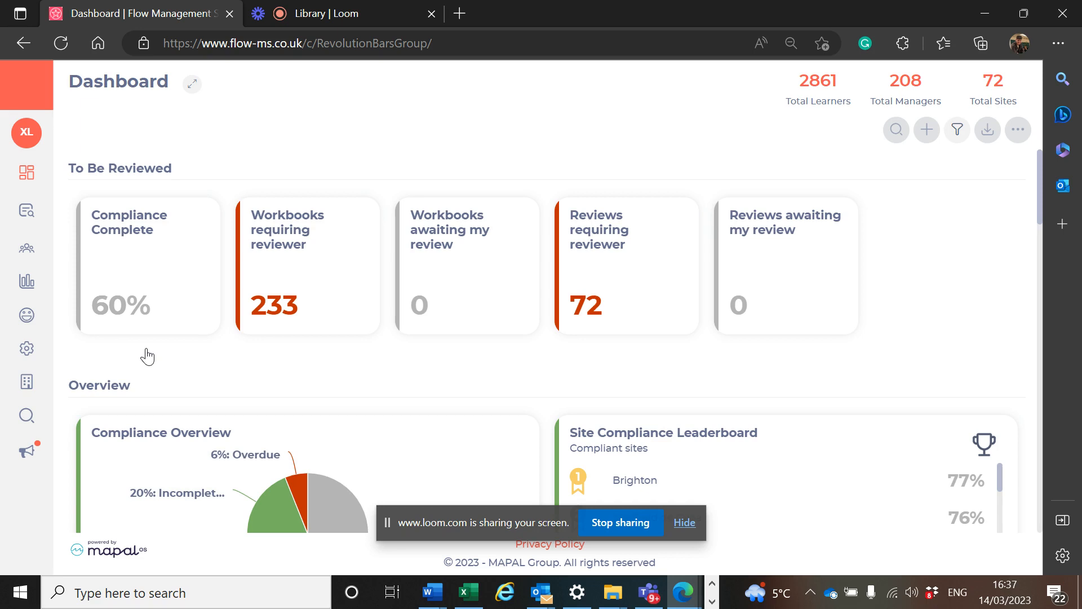
{"action": "mouse_move", "coordinate": [31, 354]}
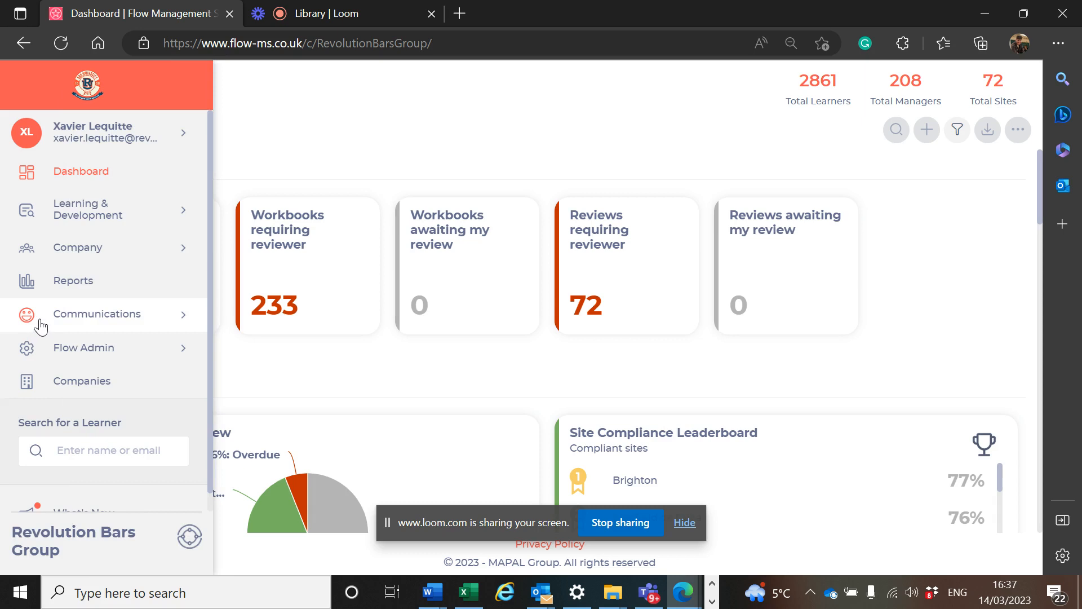
{"action": "left_click", "coordinate": [83, 215]}
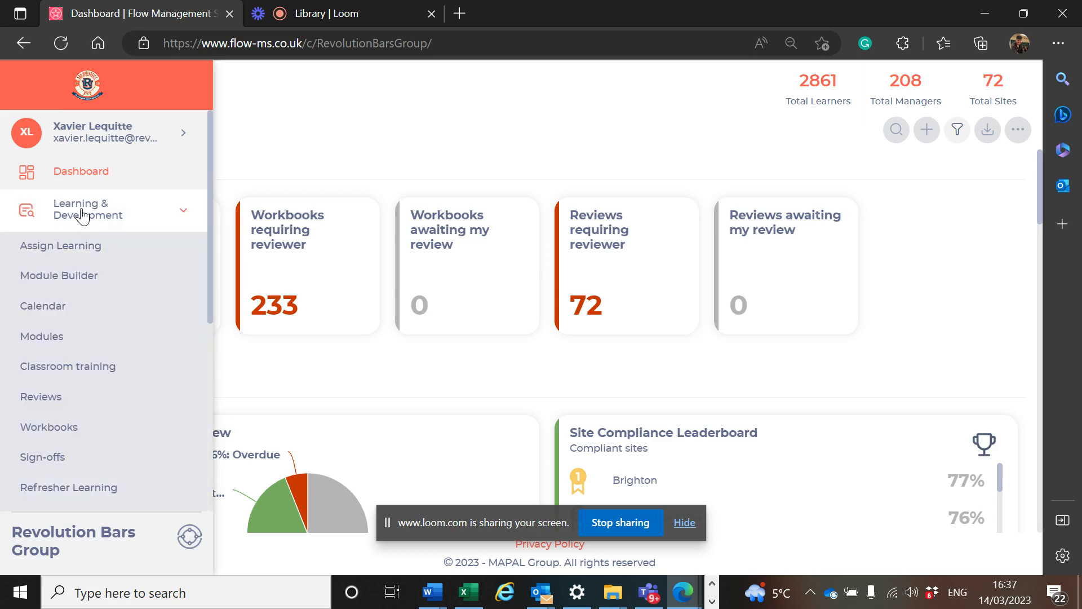
{"action": "left_click", "coordinate": [78, 246]}
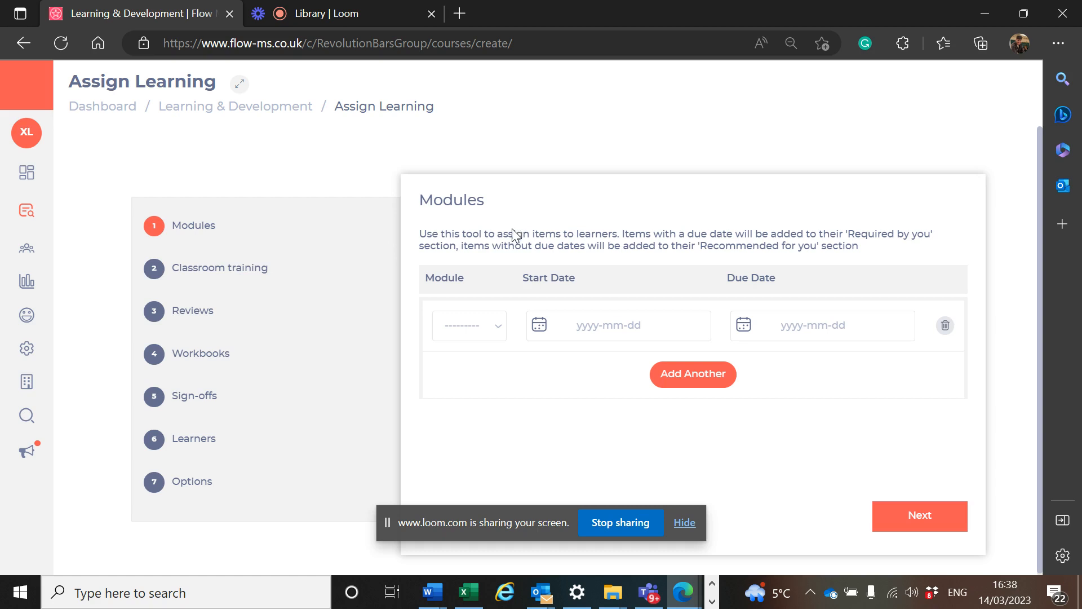
Step: Choose the Revolution Masterclass Guide module for the assignment
{"action": "left_click", "coordinate": [494, 335]}
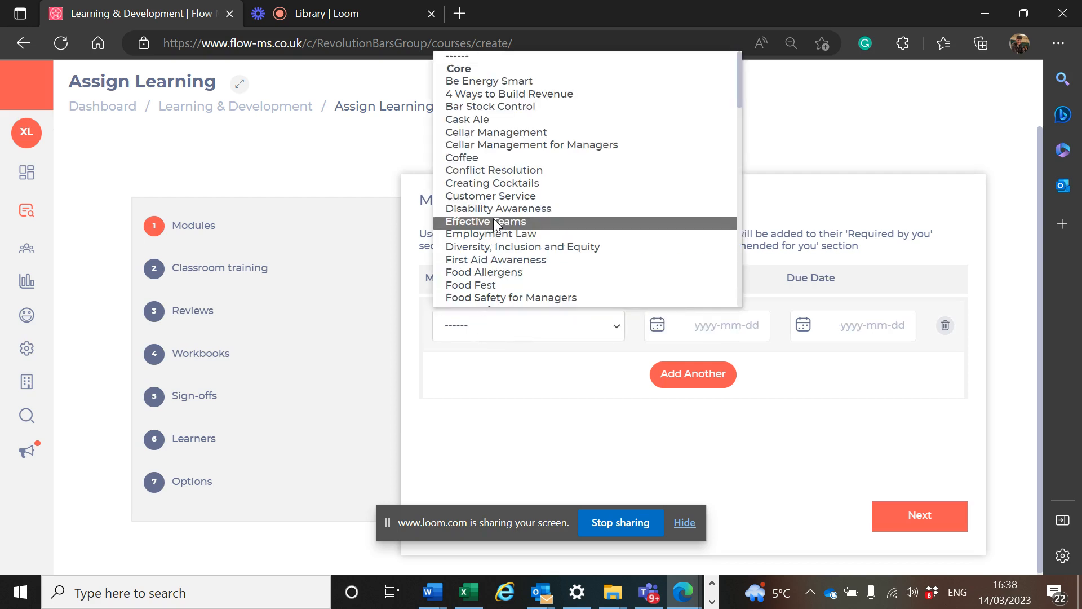
{"action": "scroll", "coordinate": [494, 225], "scroll_direction": "down", "scroll_amount": 13}
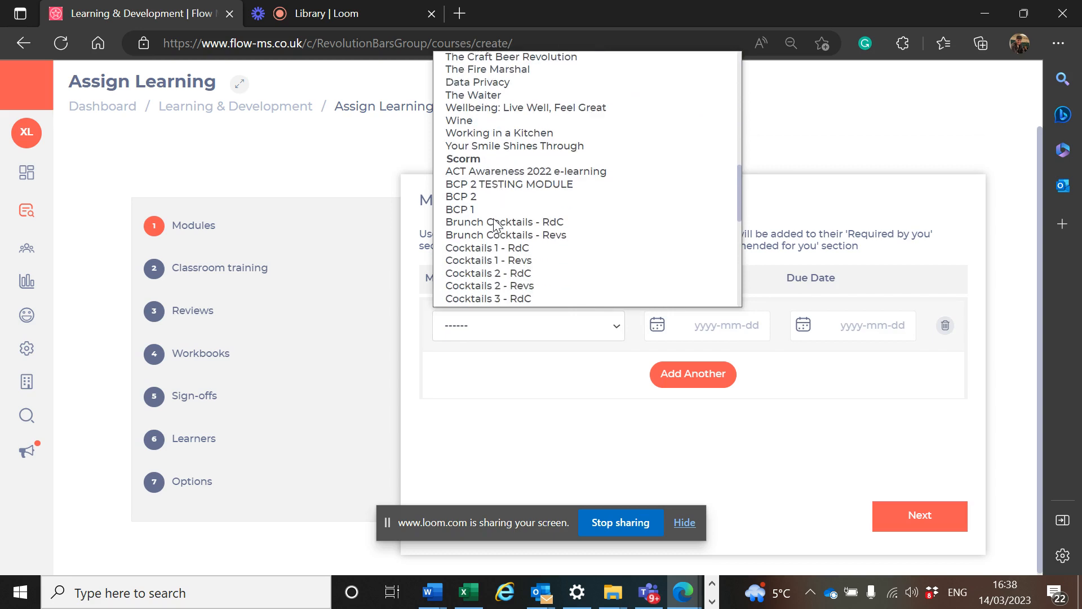
{"action": "scroll", "coordinate": [495, 224], "scroll_direction": "down", "scroll_amount": 1}
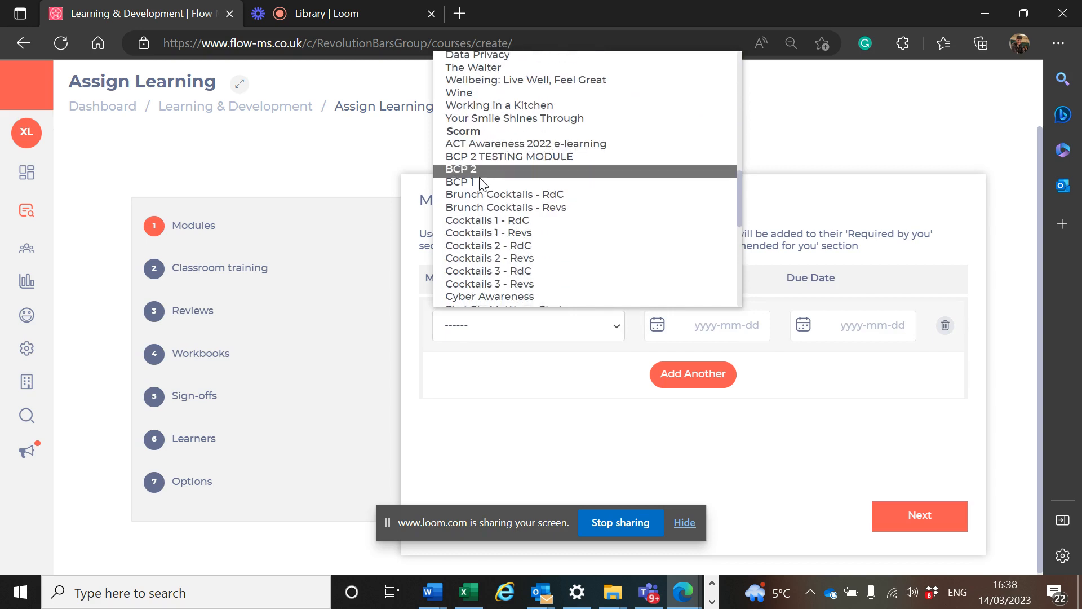
{"action": "scroll", "coordinate": [483, 191], "scroll_direction": "down", "scroll_amount": 4}
{"action": "scroll", "coordinate": [483, 195], "scroll_direction": "down", "scroll_amount": 1}
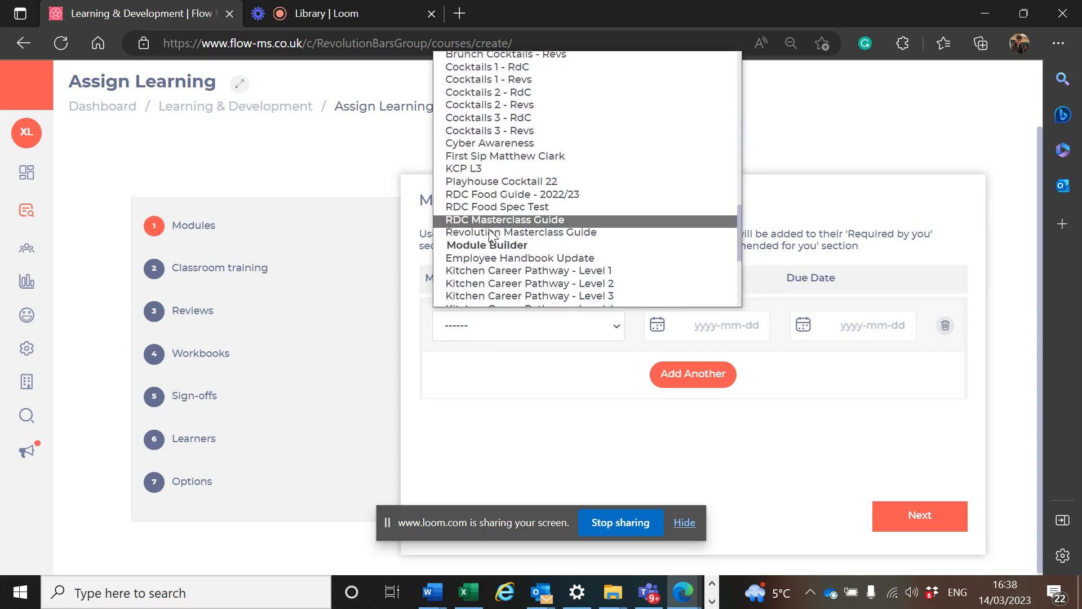
{"action": "left_click", "coordinate": [488, 232]}
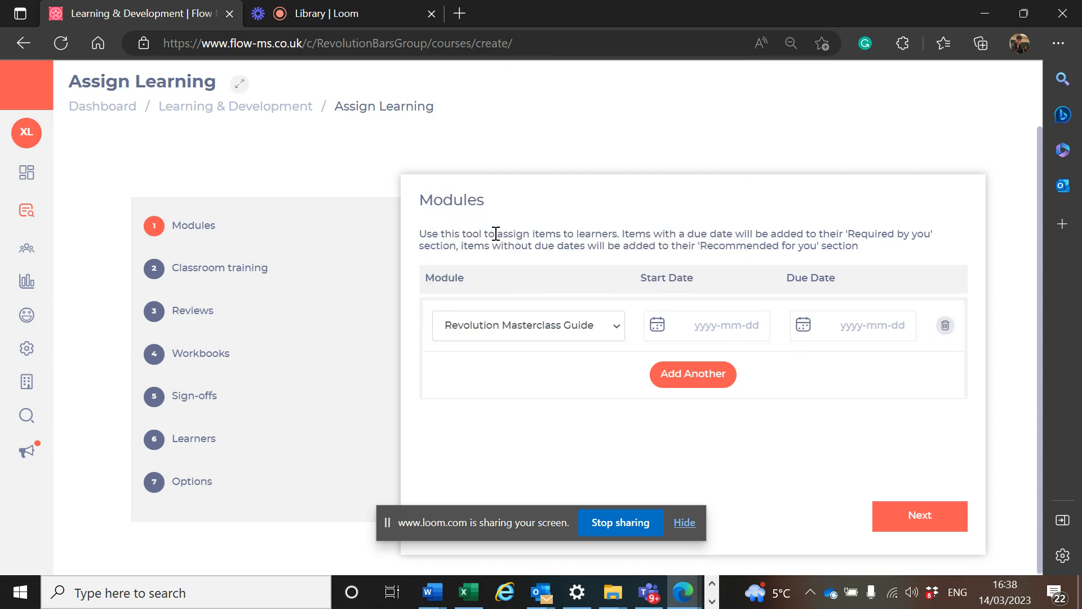
Step: Set the module's start date to 2023-03-14 and its due date to 2023-03-31
{"action": "left_click", "coordinate": [728, 328]}
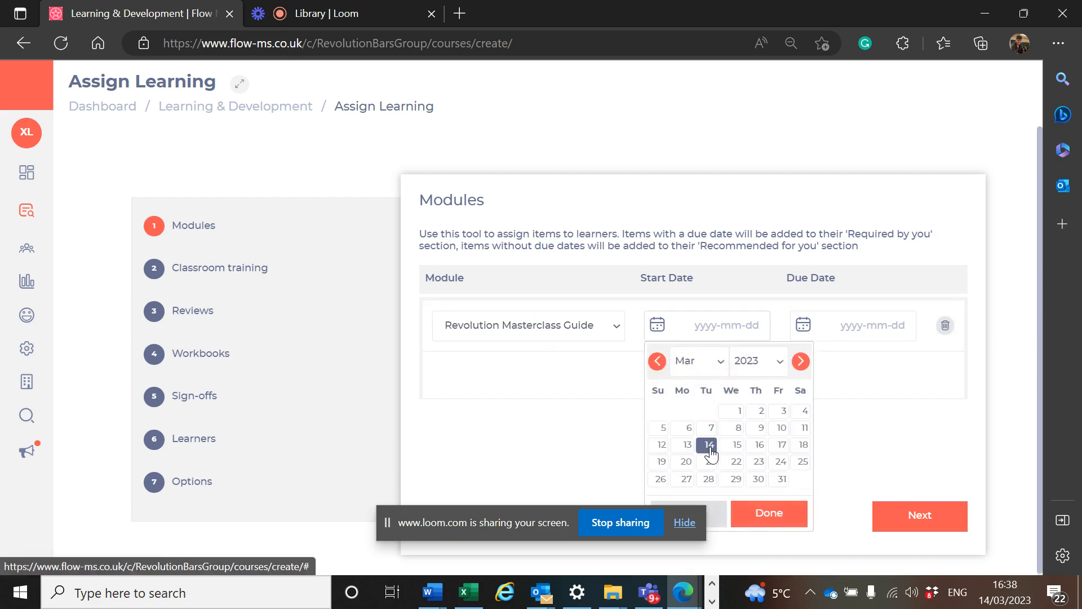
{"action": "left_click", "coordinate": [709, 445]}
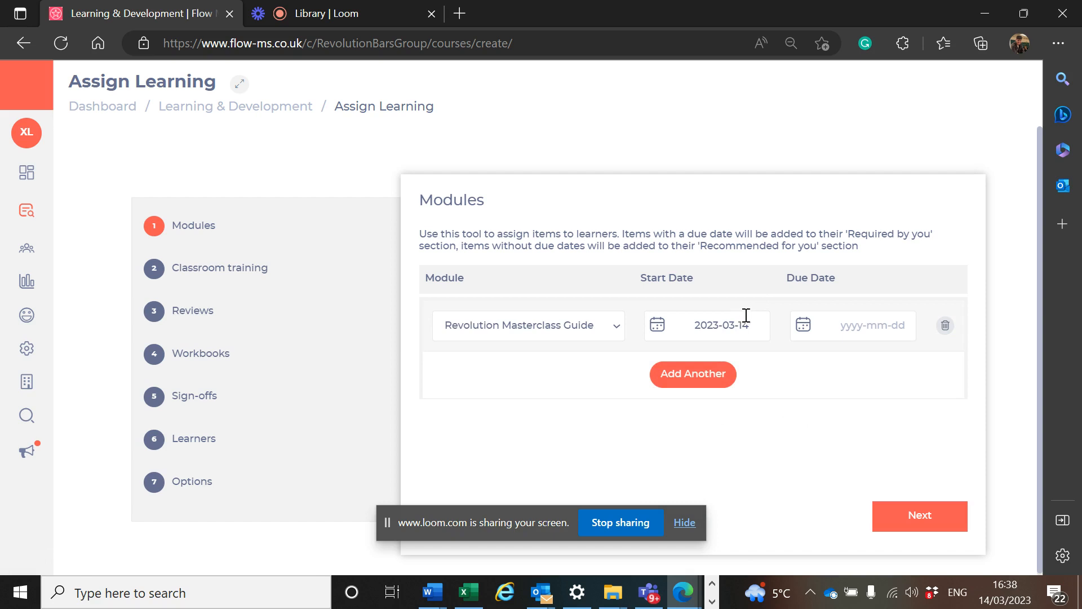
{"action": "left_click", "coordinate": [872, 326]}
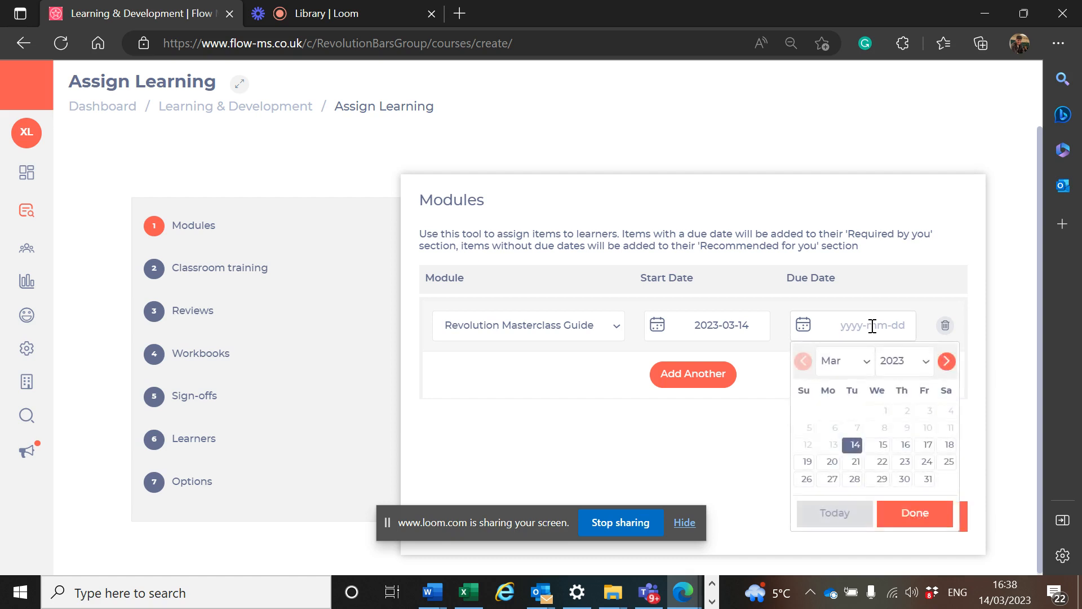
{"action": "left_click", "coordinate": [928, 483]}
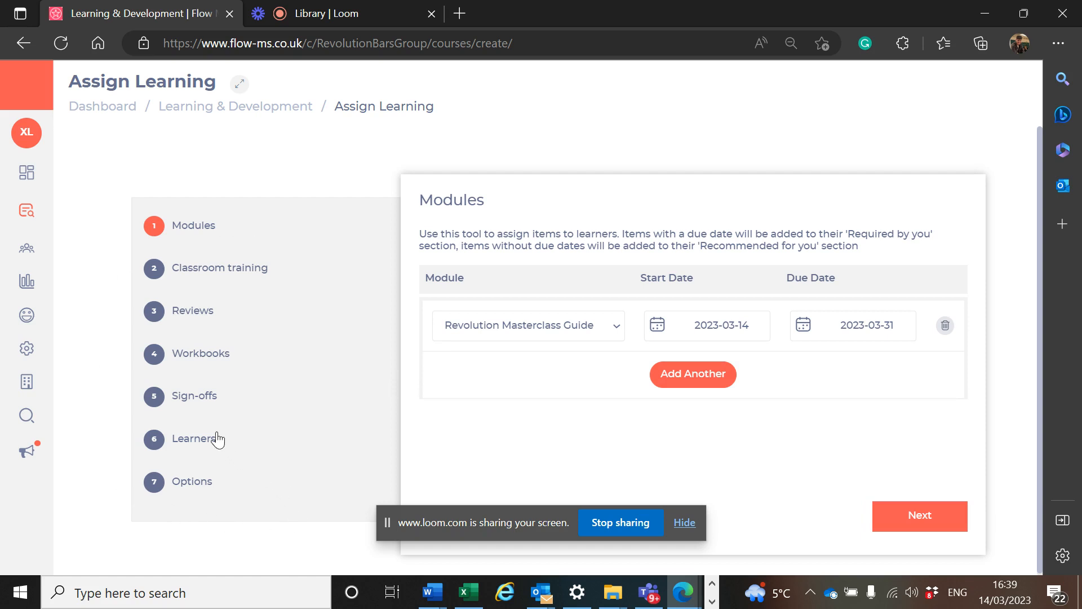
Step: Add the Revolution Masterclass Sign Off from the Masterclass Training sign-offs list, due 2023-03-31
{"action": "left_click", "coordinate": [194, 397]}
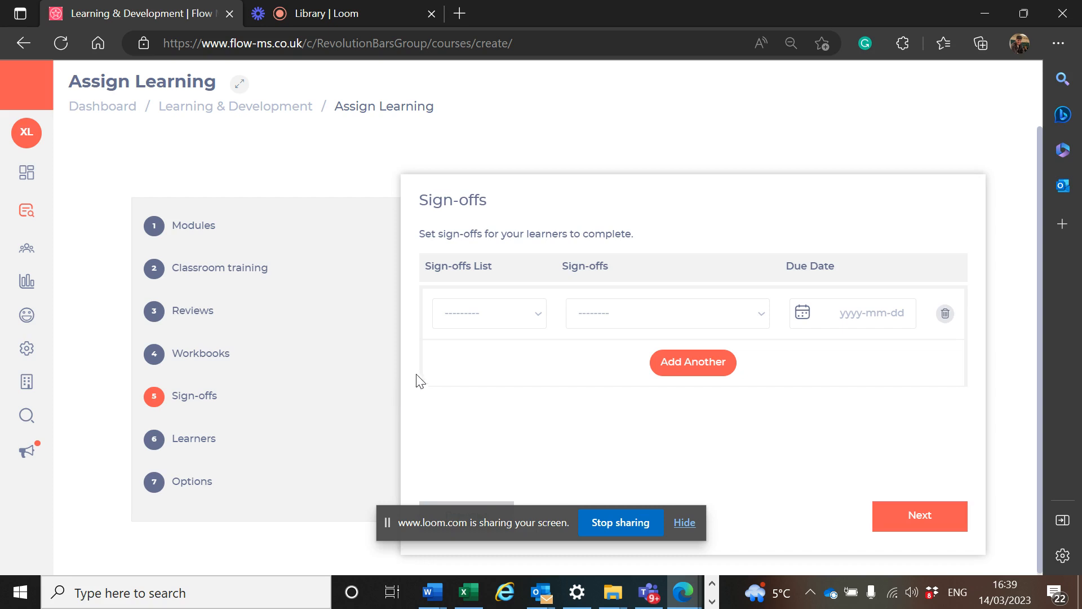
{"action": "left_click", "coordinate": [486, 320]}
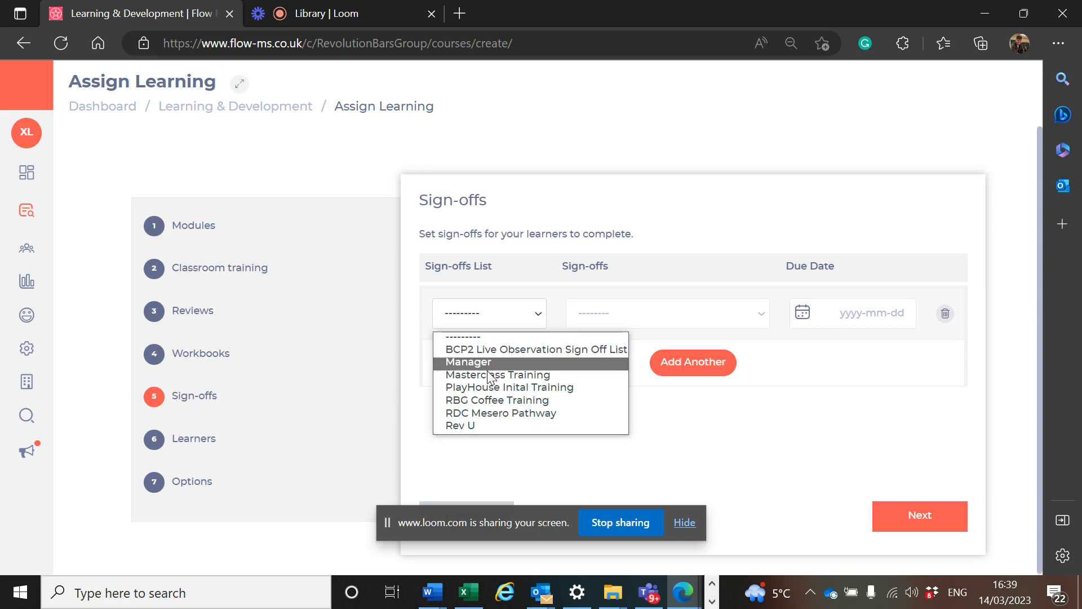
{"action": "left_click", "coordinate": [488, 376]}
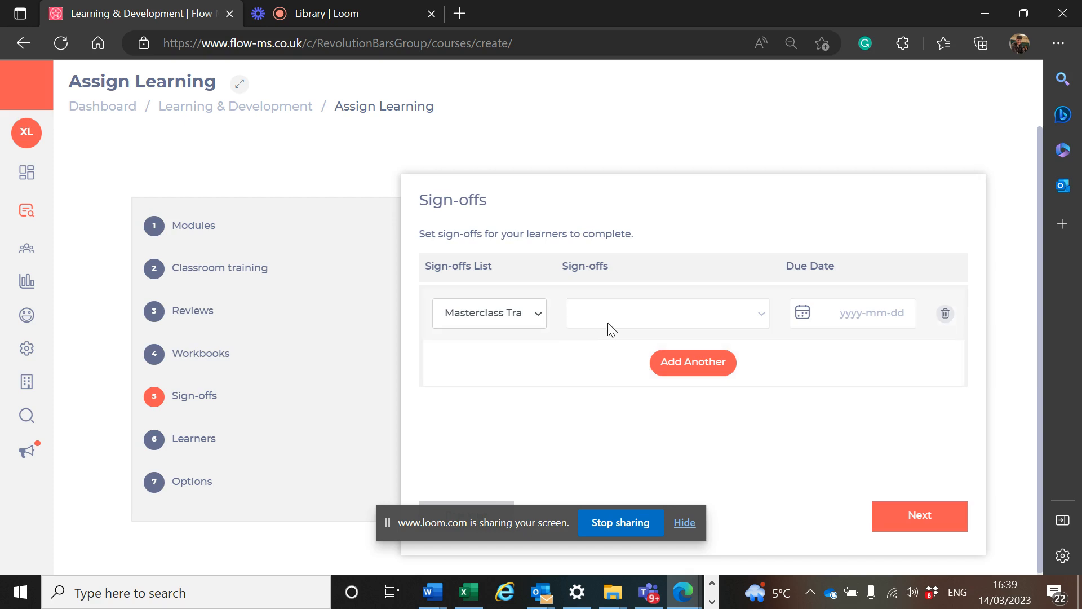
{"action": "left_click", "coordinate": [636, 319]}
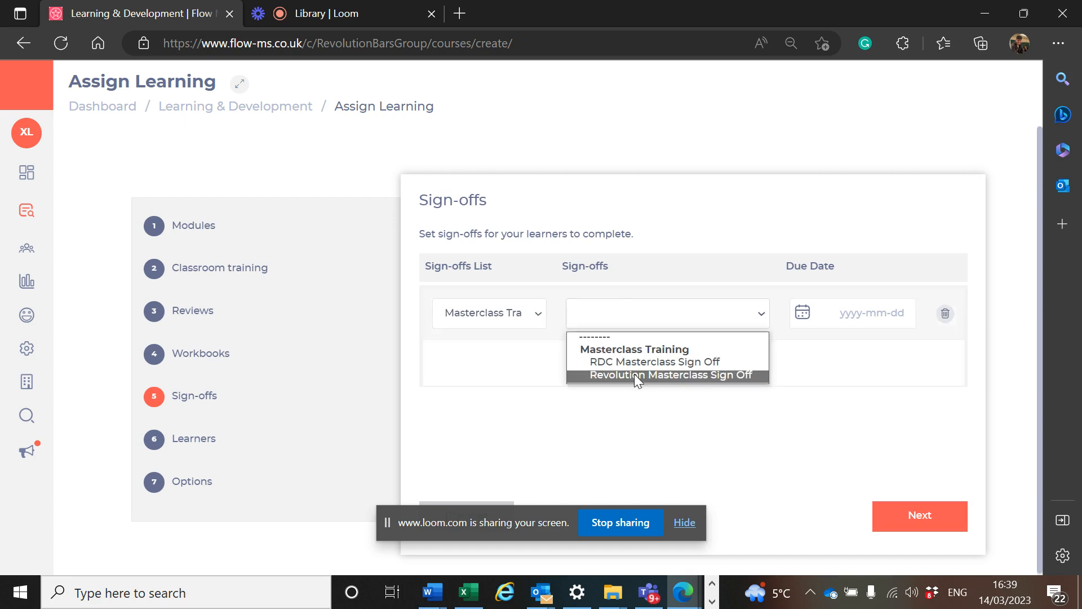
{"action": "left_click", "coordinate": [636, 375]}
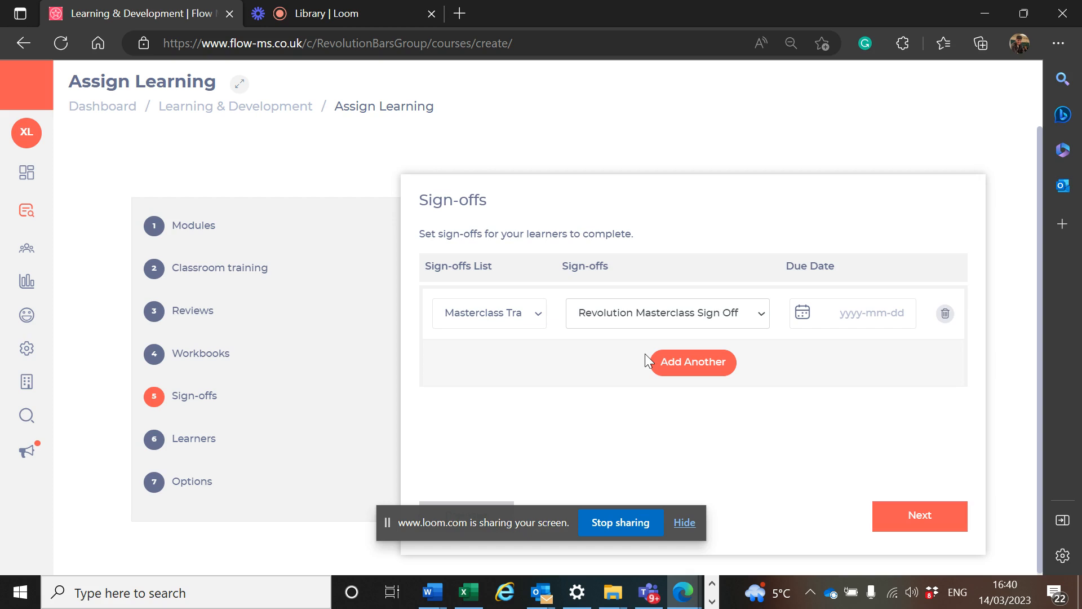
{"action": "left_click", "coordinate": [875, 314]}
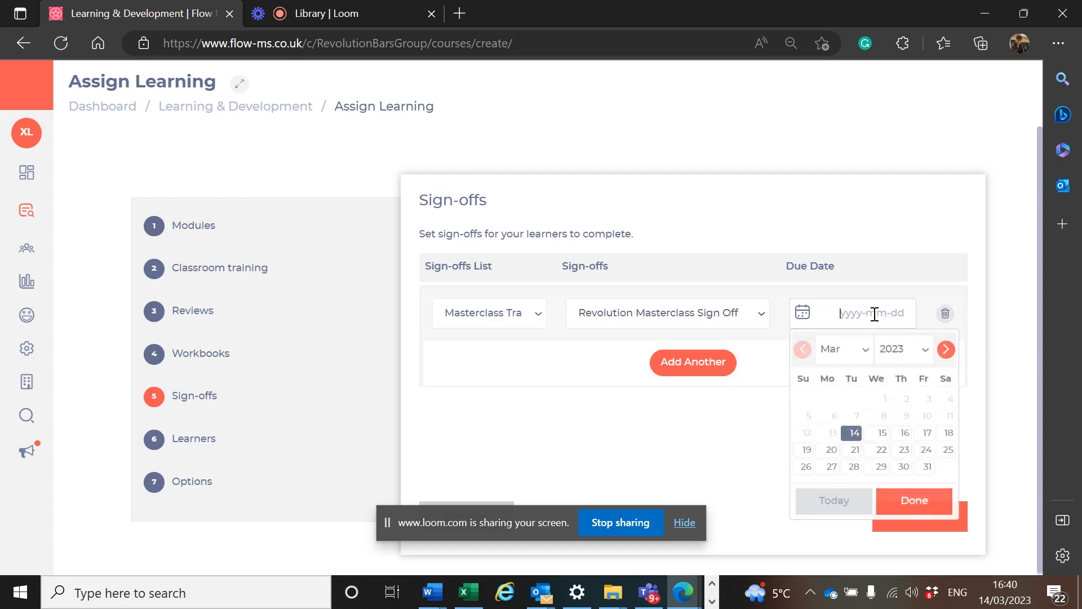
{"action": "left_click", "coordinate": [928, 468]}
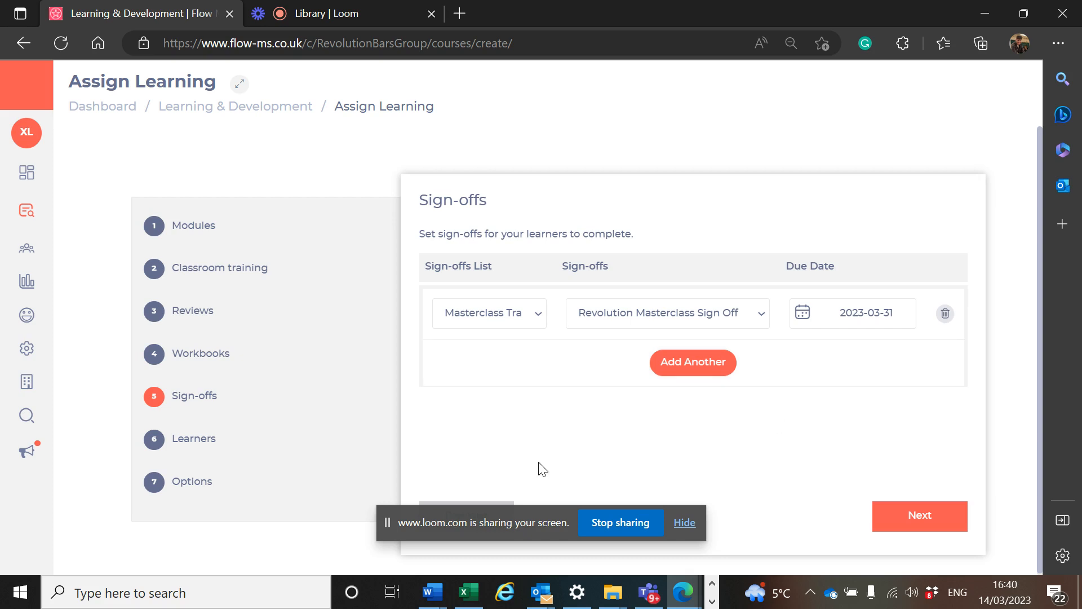
Step: Search the learners for the trainee's first name and select the matching learner
{"action": "left_click", "coordinate": [194, 441]}
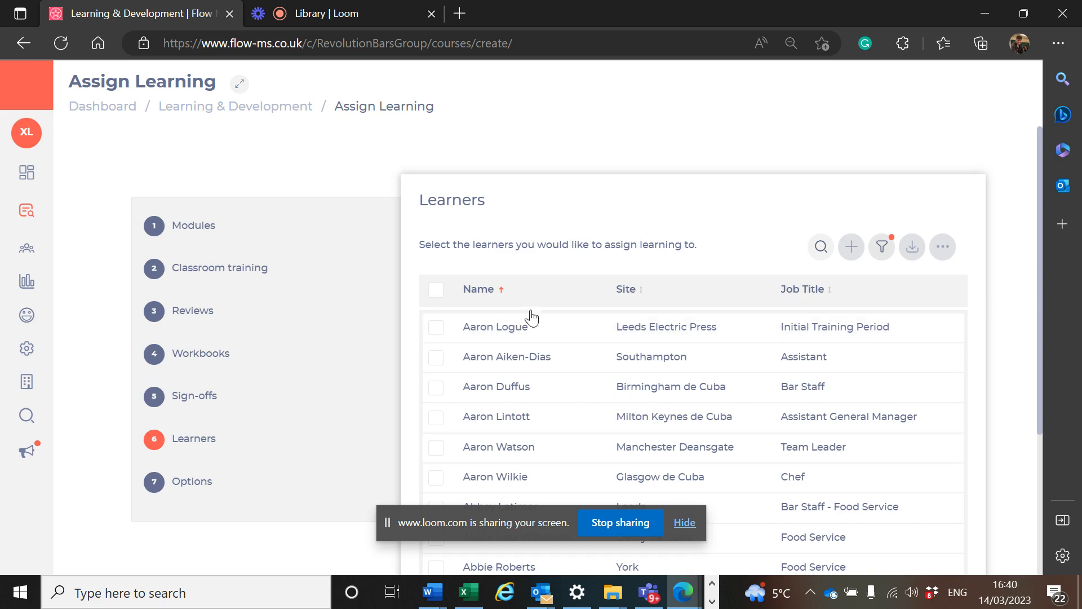
{"action": "left_click", "coordinate": [821, 247]}
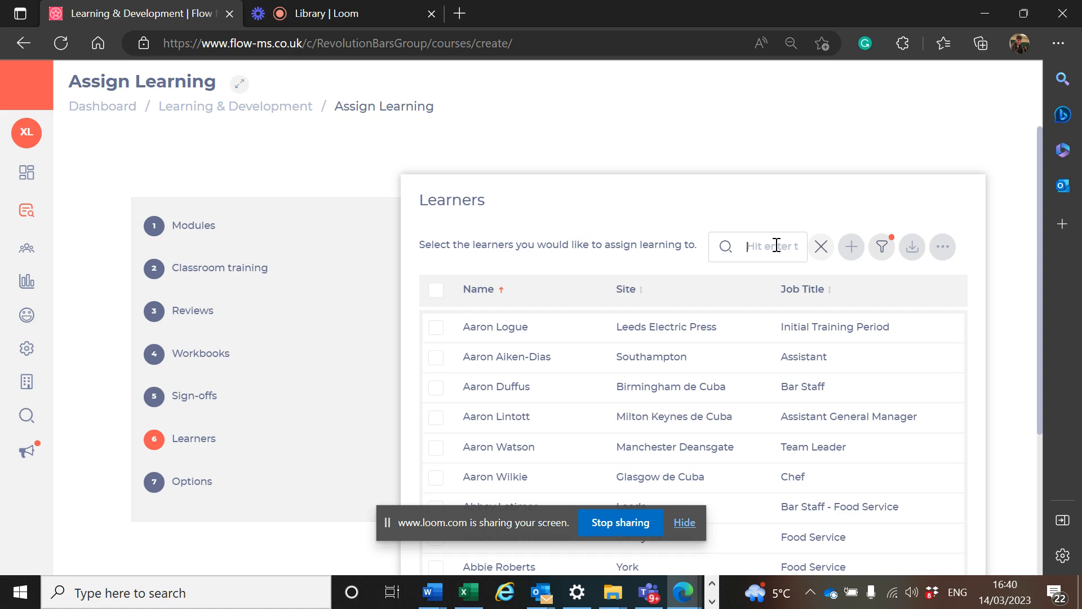
{"action": "type", "text": "xavier"}
{"action": "key", "text": "Return"}
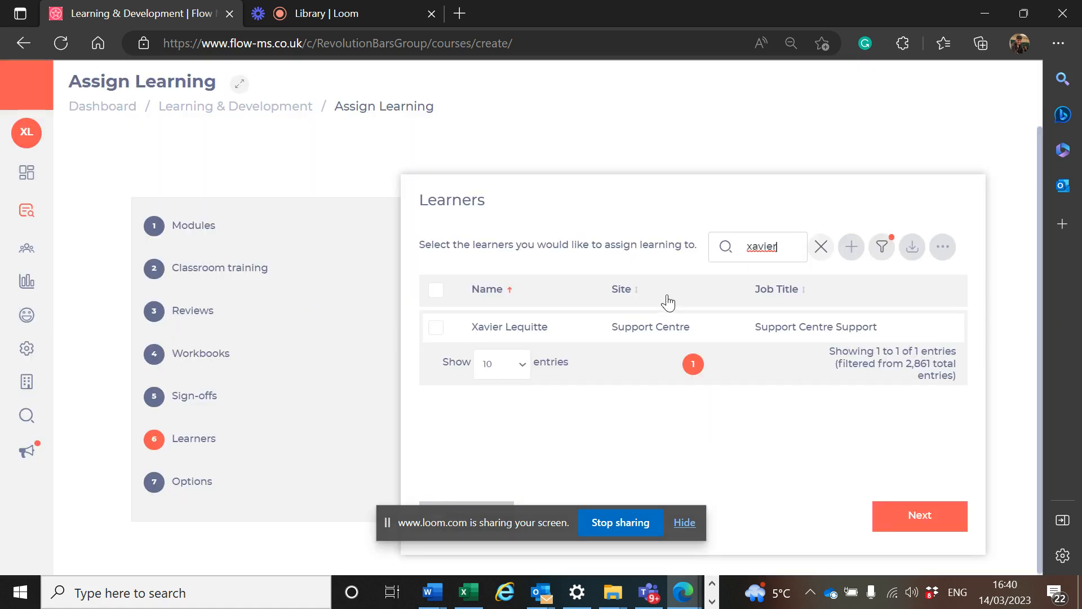
{"action": "left_click", "coordinate": [433, 335]}
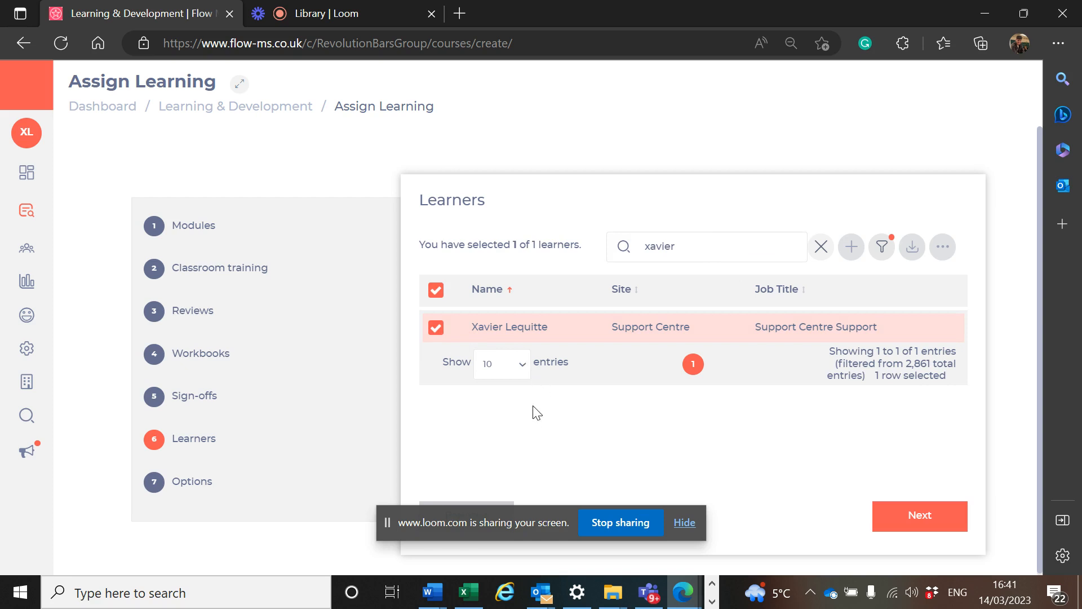
Step: Proceed to the options with emails enabled and open the learning review
{"action": "left_click", "coordinate": [922, 528]}
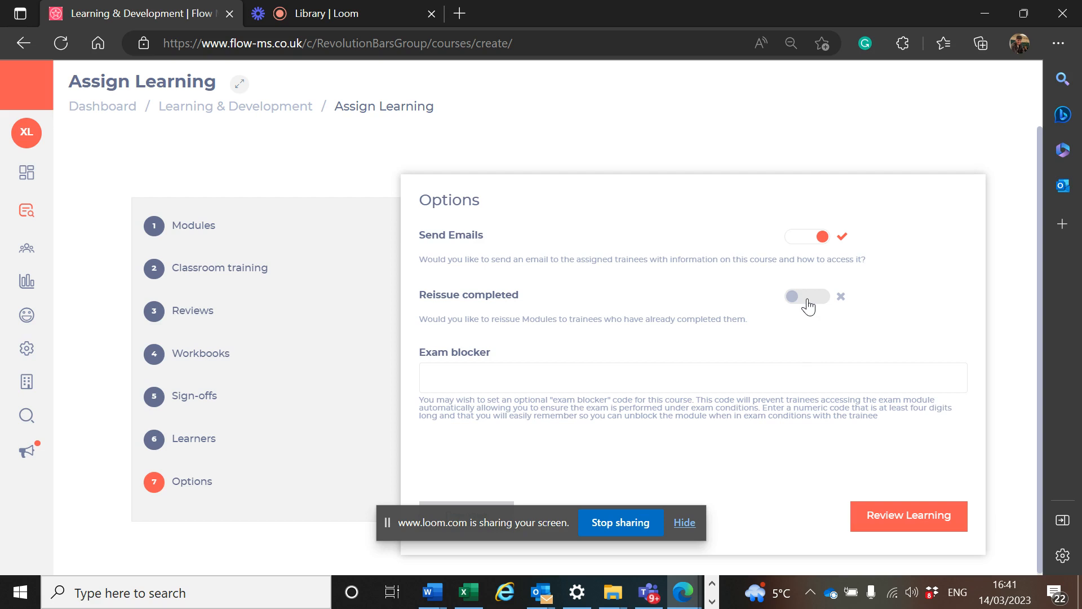
{"action": "left_click", "coordinate": [897, 523]}
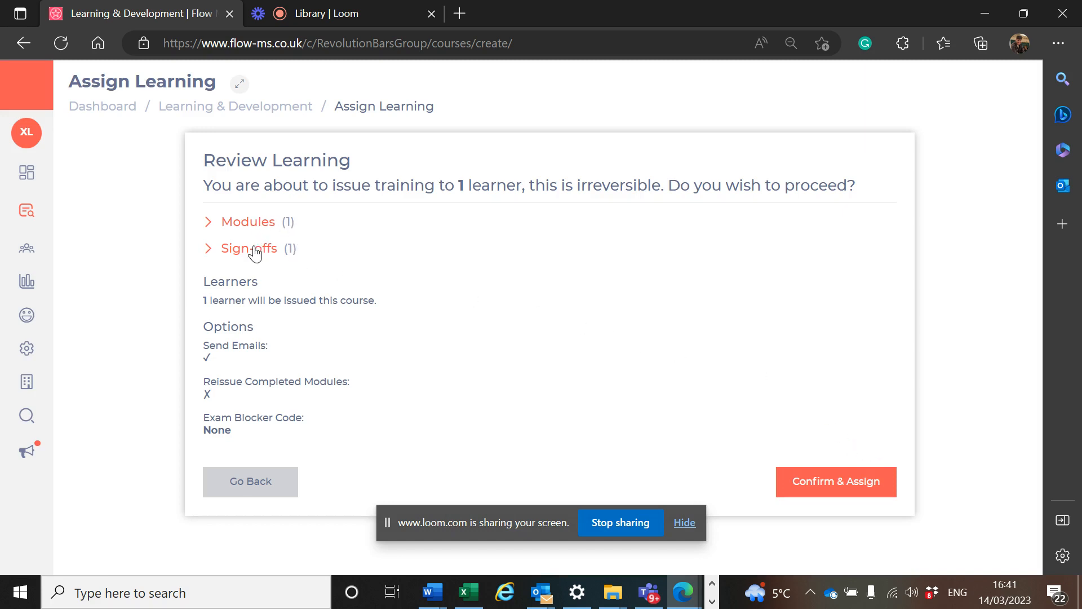
Step: Check the modules and sign-offs in the review, then confirm and assign the training
{"action": "left_click", "coordinate": [209, 225]}
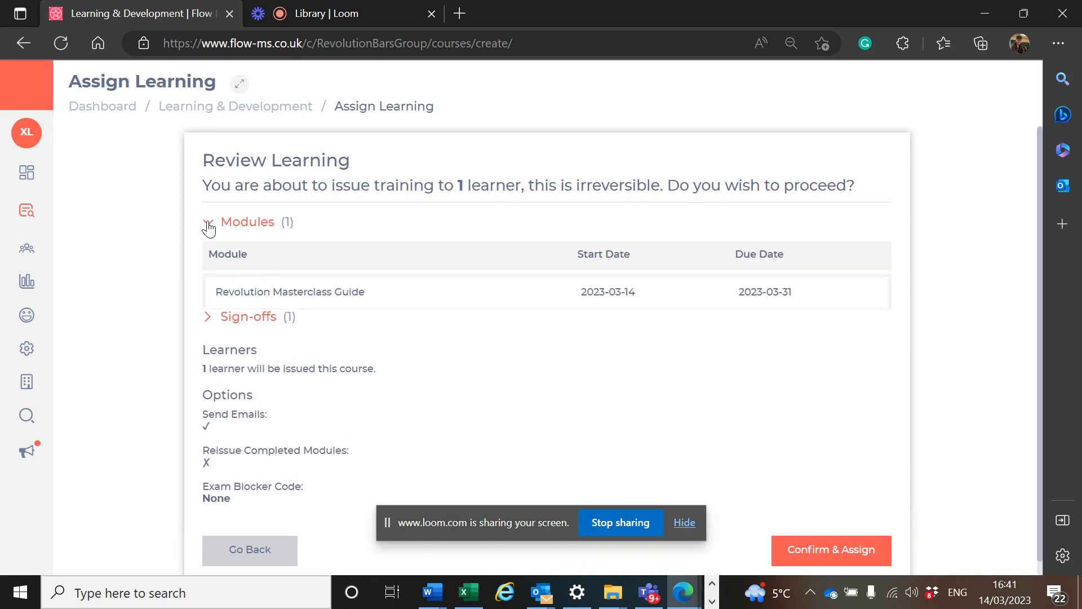
{"action": "left_click", "coordinate": [209, 225]}
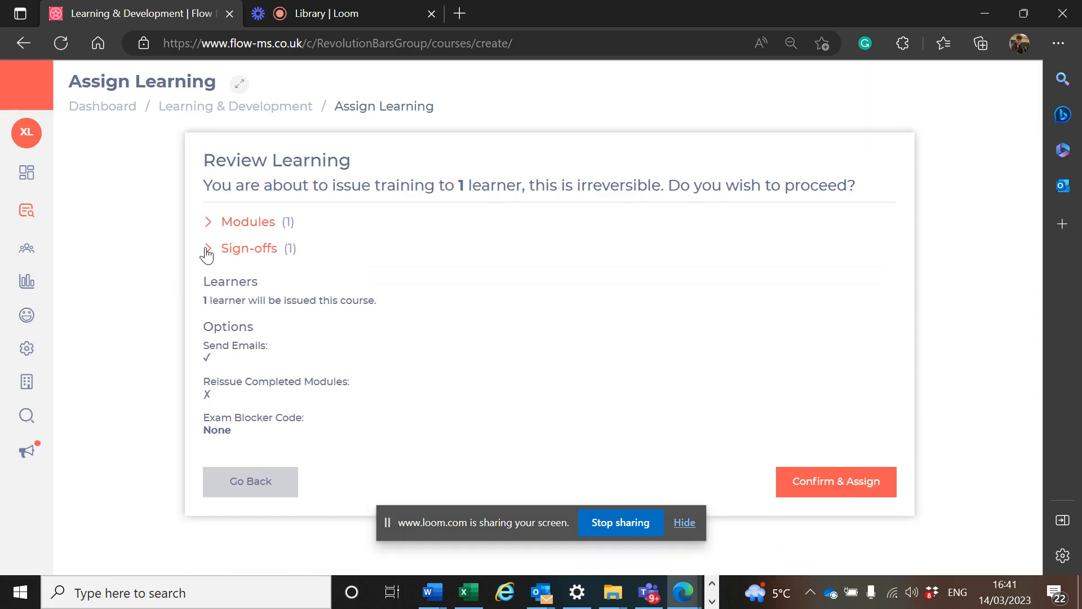
{"action": "left_click", "coordinate": [208, 251]}
{"action": "left_click", "coordinate": [207, 254]}
{"action": "left_click", "coordinate": [859, 488]}
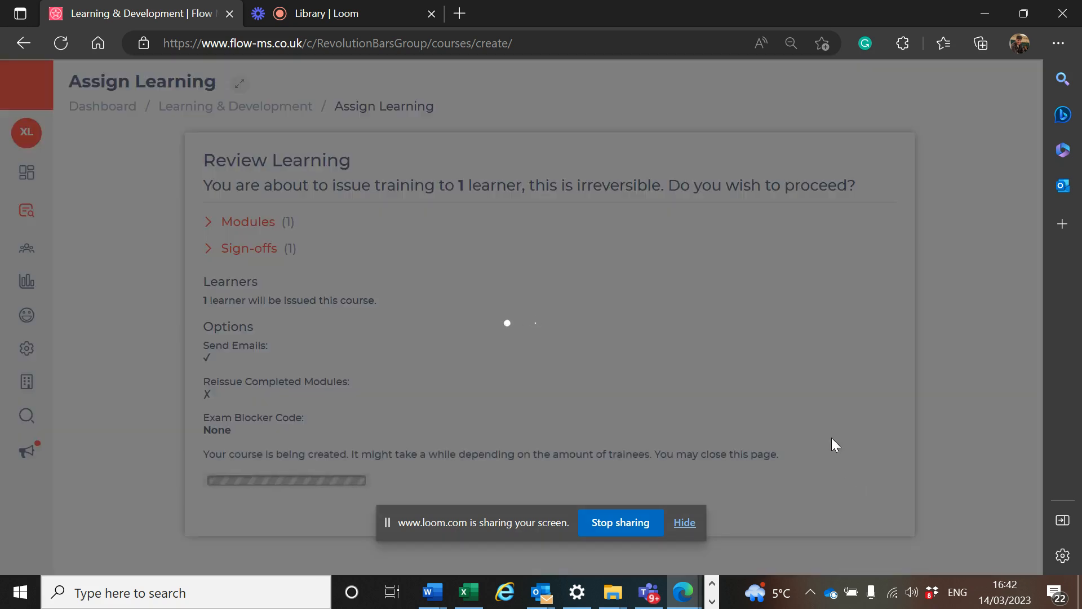